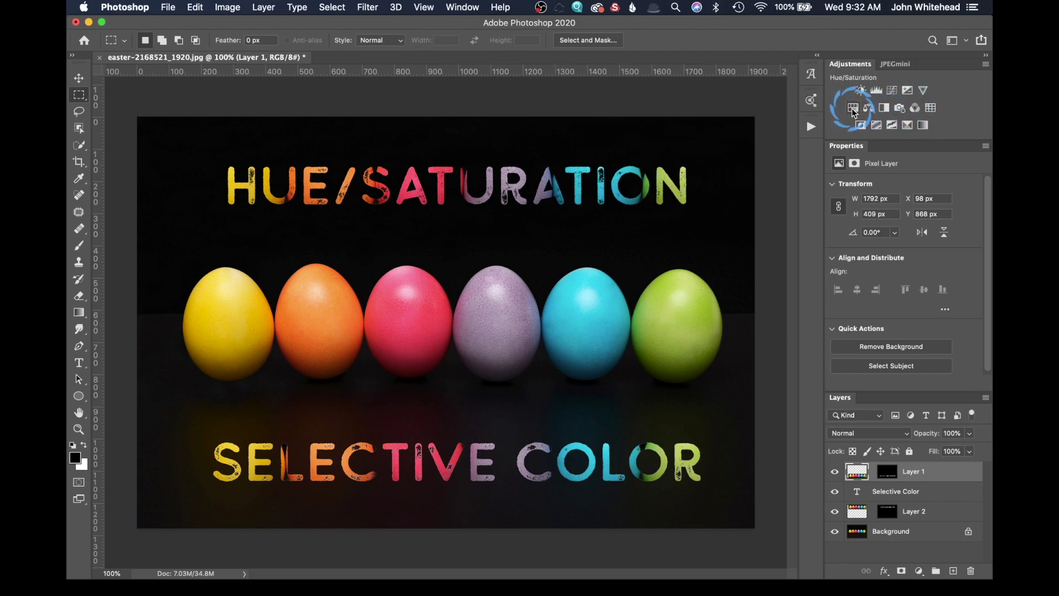
Add a Hue/Saturation adjustment layer and set the Master hue to -1, saturation to -2 and lightness to -1.
left_click(854, 111)
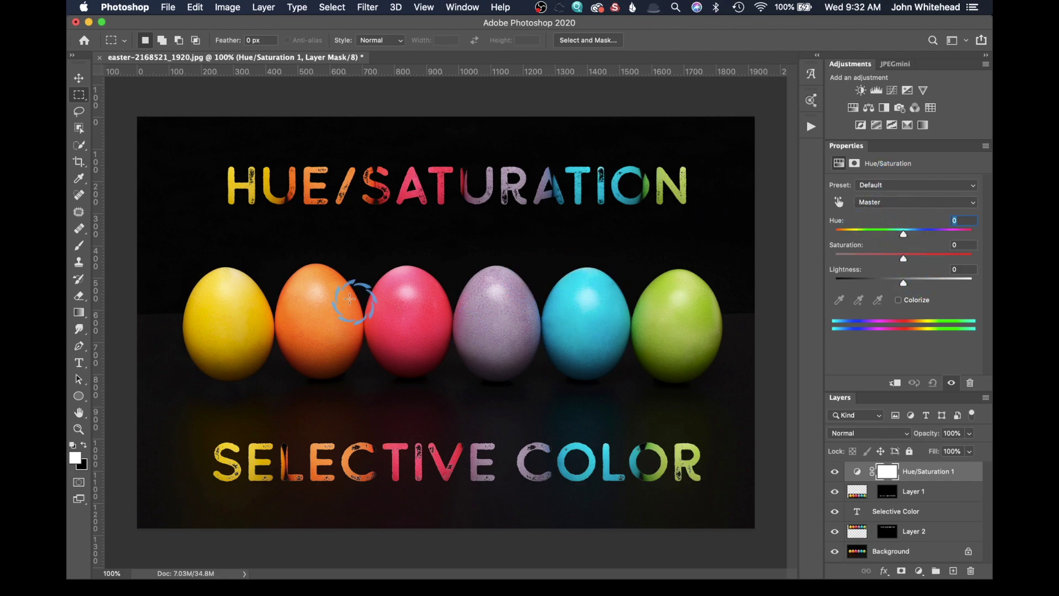
left_click(887, 203)
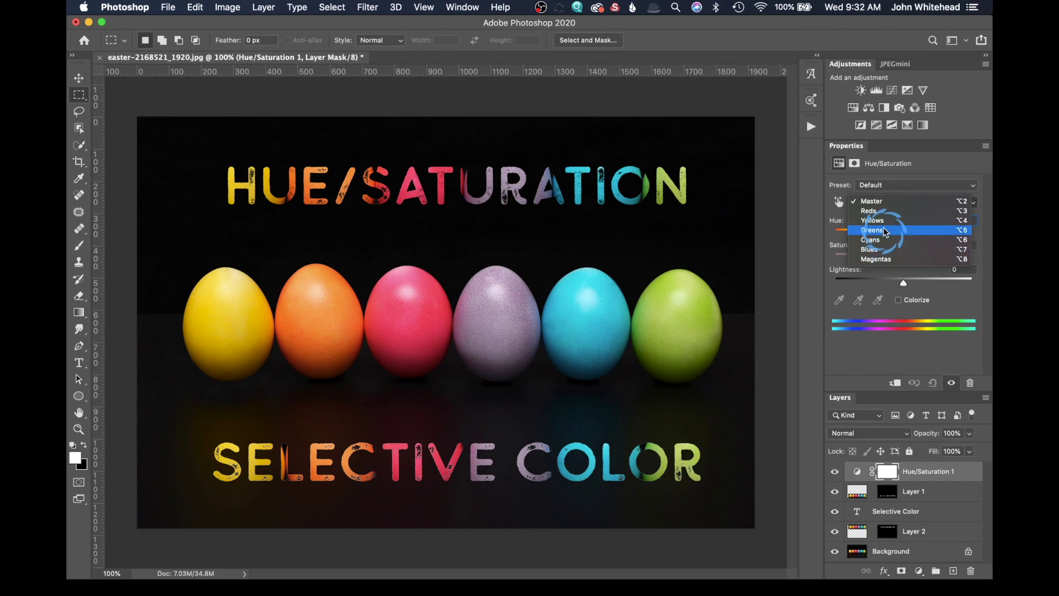
left_click(891, 204)
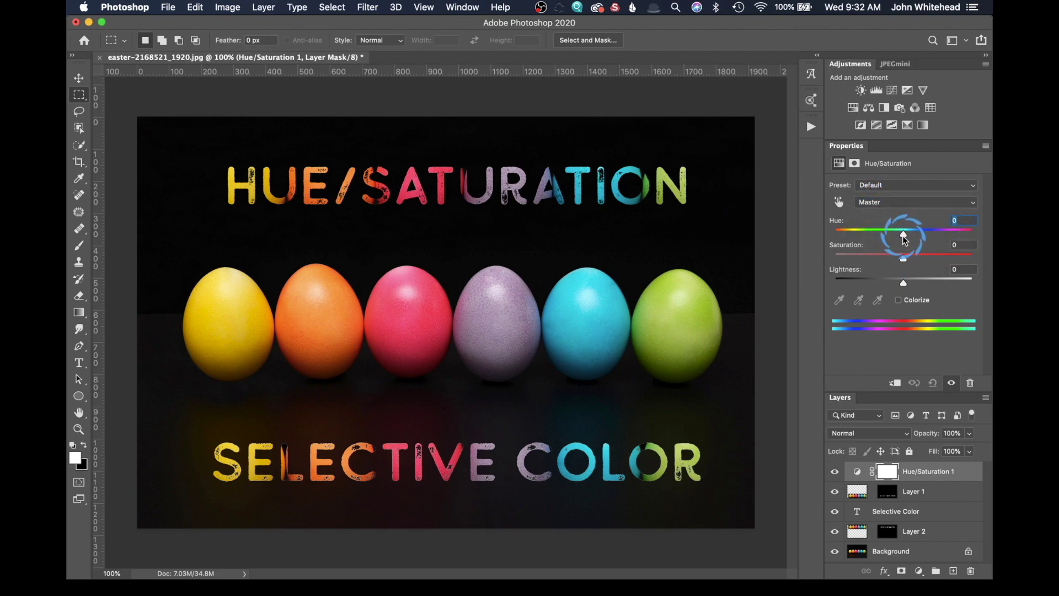
mouse_move(902, 236)
left_mouse_down()
mouse_move(859, 240)
mouse_move(932, 233)
mouse_move(905, 243)
left_mouse_up()
mouse_move(906, 260)
left_mouse_down()
mouse_move(840, 273)
mouse_move(959, 259)
mouse_move(904, 264)
left_mouse_up()
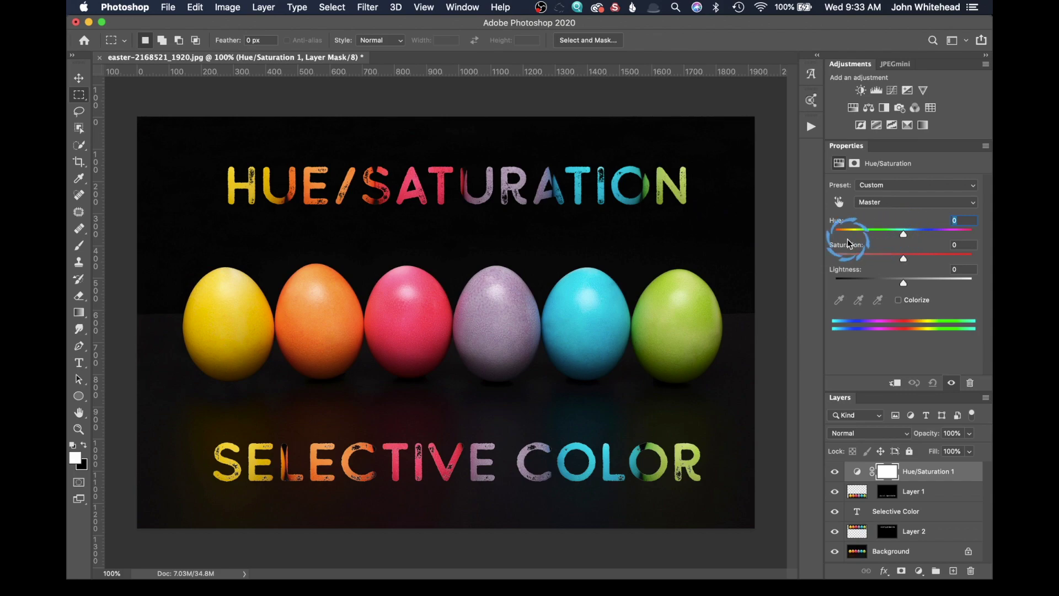
mouse_move(905, 234)
left_mouse_down()
mouse_move(865, 238)
mouse_move(948, 235)
mouse_move(902, 239)
left_mouse_up()
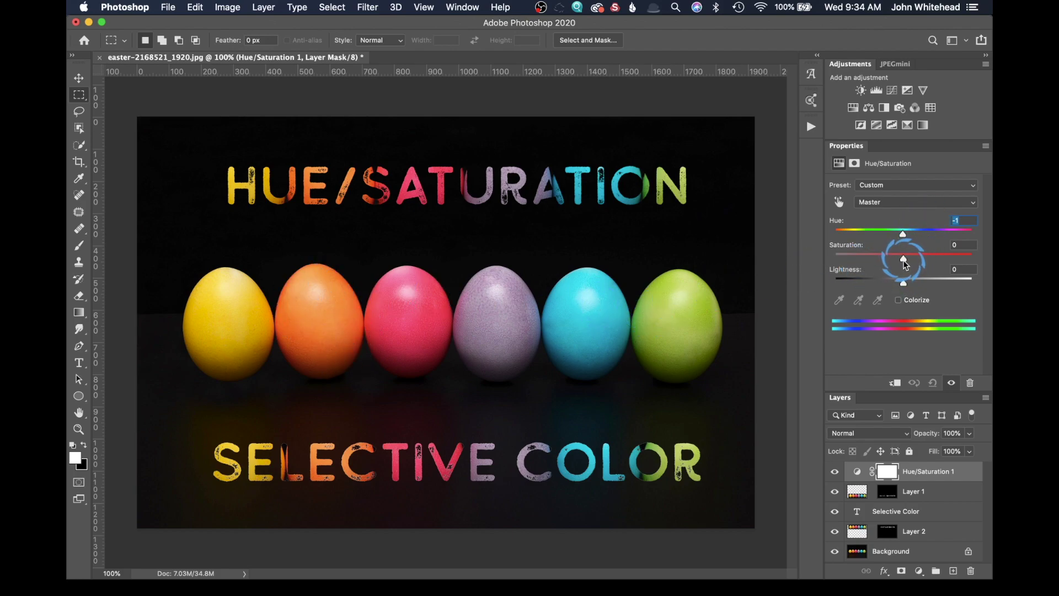
mouse_move(902, 259)
left_mouse_down()
mouse_move(858, 271)
mouse_move(922, 265)
mouse_move(903, 269)
left_mouse_up()
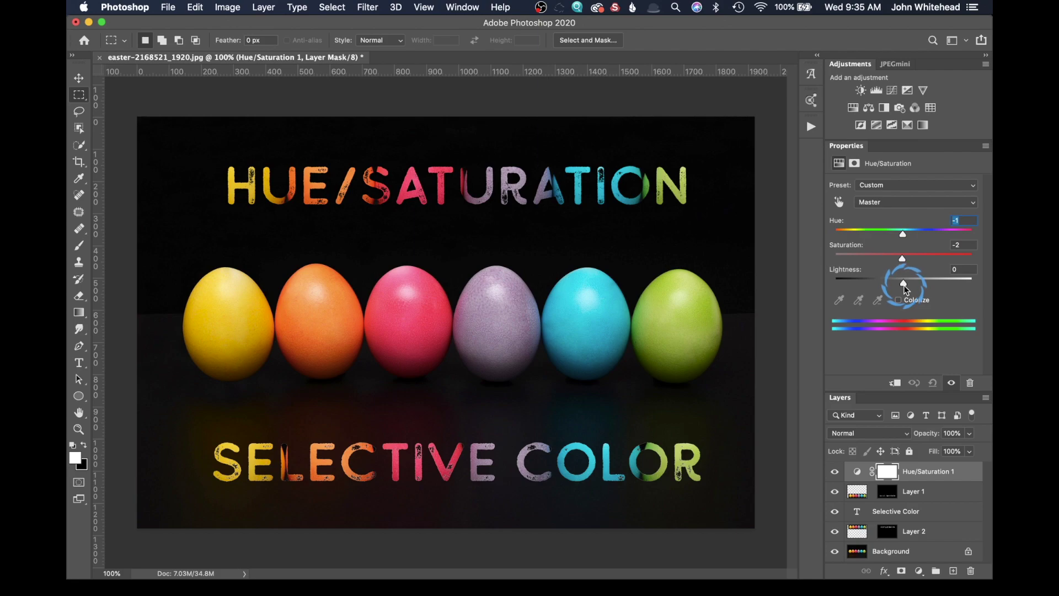
mouse_move(904, 286)
left_mouse_down()
mouse_move(920, 284)
mouse_move(881, 284)
mouse_move(903, 283)
left_mouse_up()
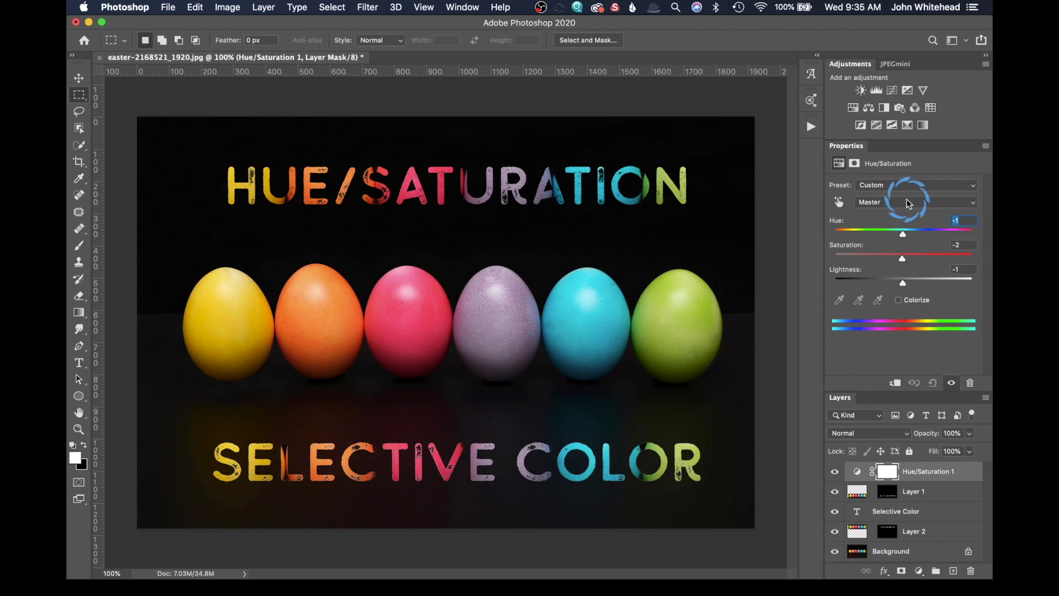
Adjust the Reds range of the Hue/Saturation layer to hue 0, saturation 0 and lightness -1.
left_click(906, 199)
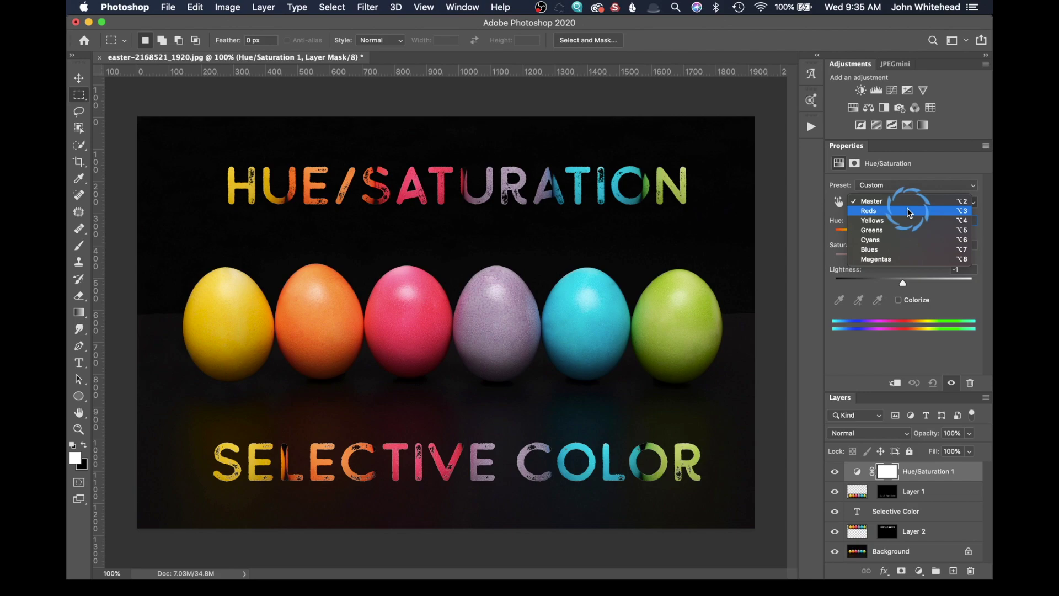
left_click(908, 212)
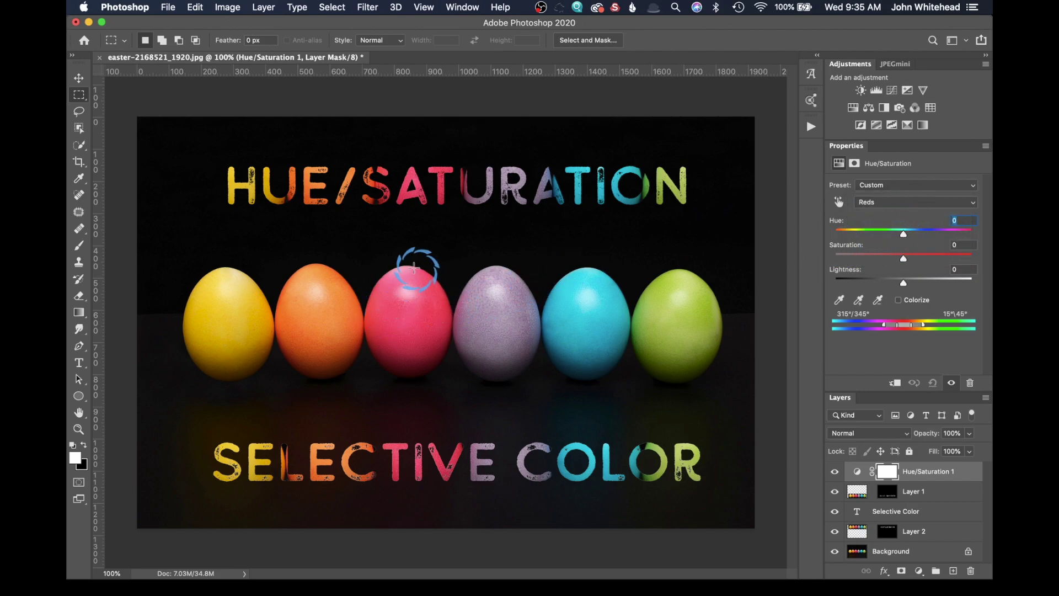
mouse_move(903, 234)
left_mouse_down()
mouse_move(957, 237)
mouse_move(843, 246)
mouse_move(903, 246)
left_mouse_up()
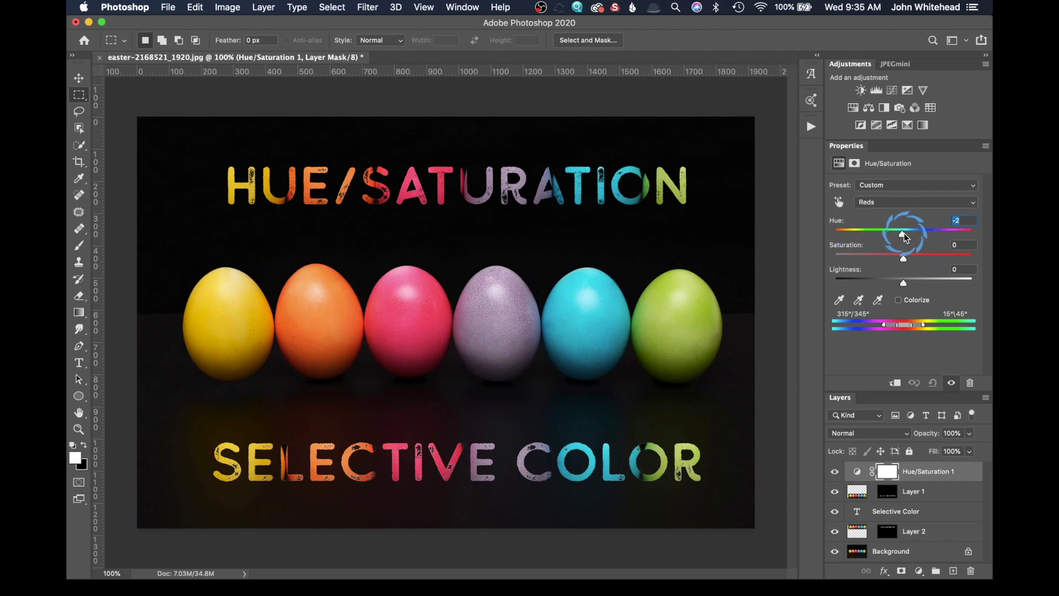
mouse_move(906, 237)
left_mouse_down()
mouse_move(886, 236)
mouse_move(908, 243)
left_mouse_up()
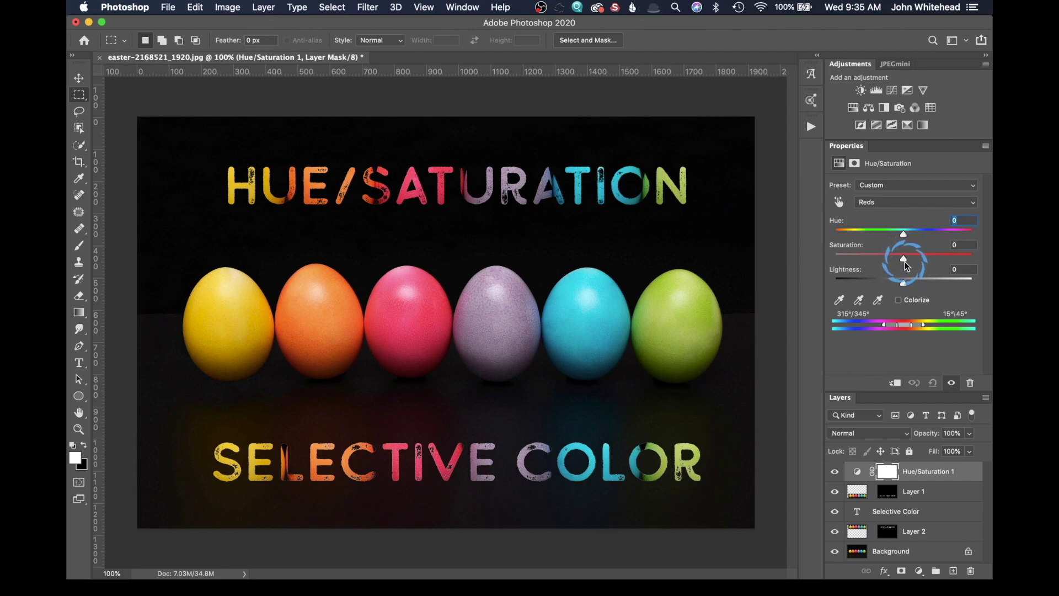
left_click_drag(905, 259, 905, 286)
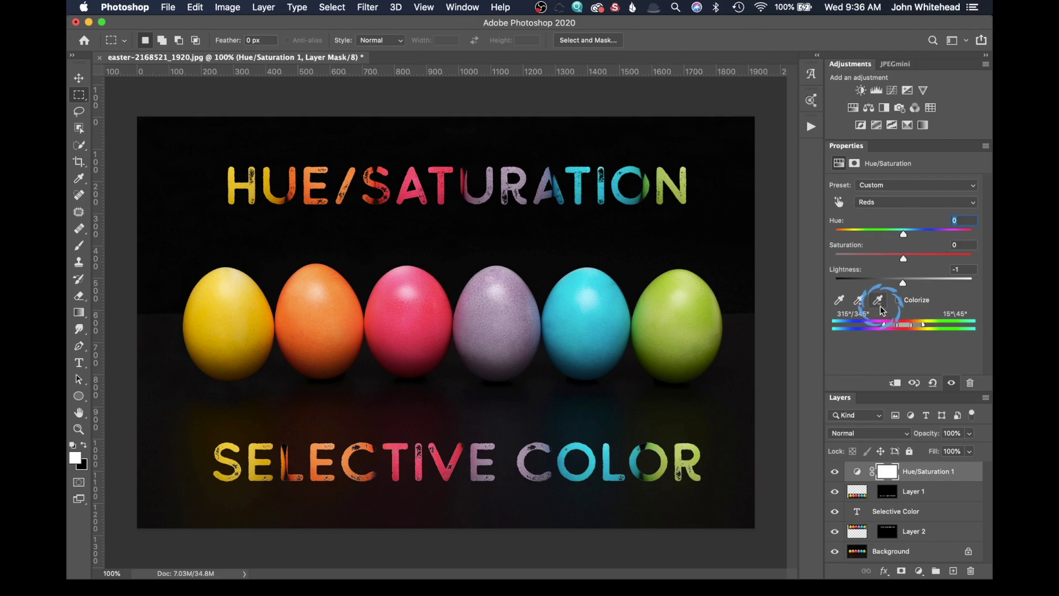
Try colorizing the whole image with hue 269, saturation 29 and lightness -10, and switch Colorize back off.
left_click(899, 301)
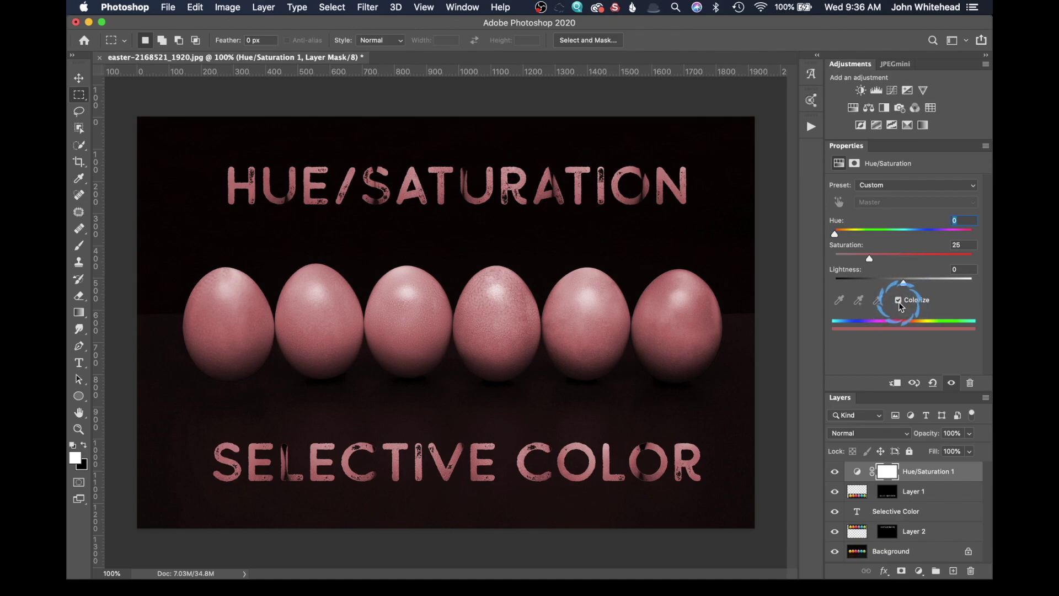
left_click_drag(835, 234, 933, 237)
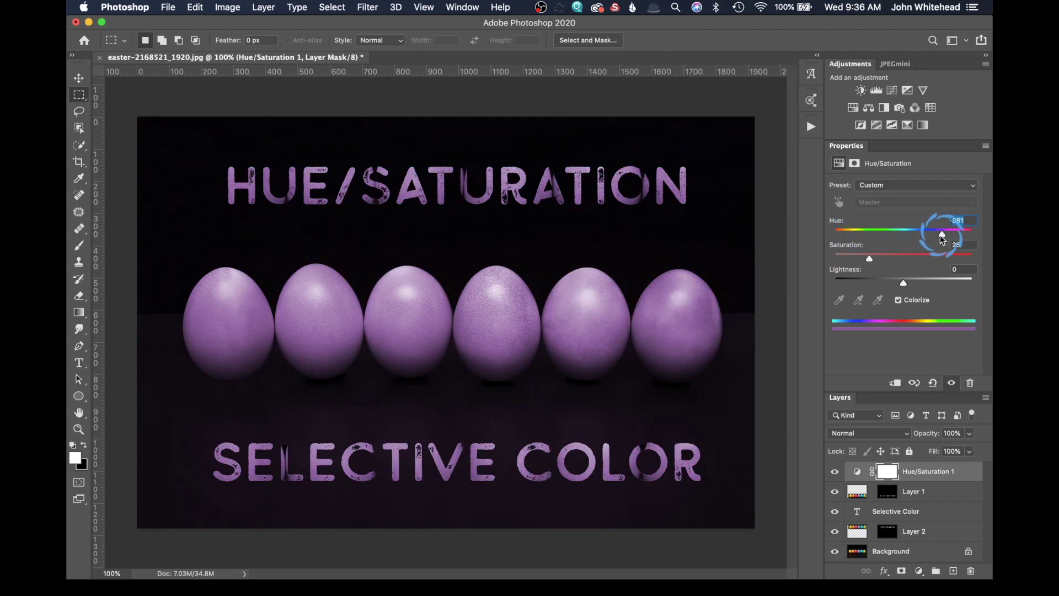
left_click_drag(868, 258, 896, 282)
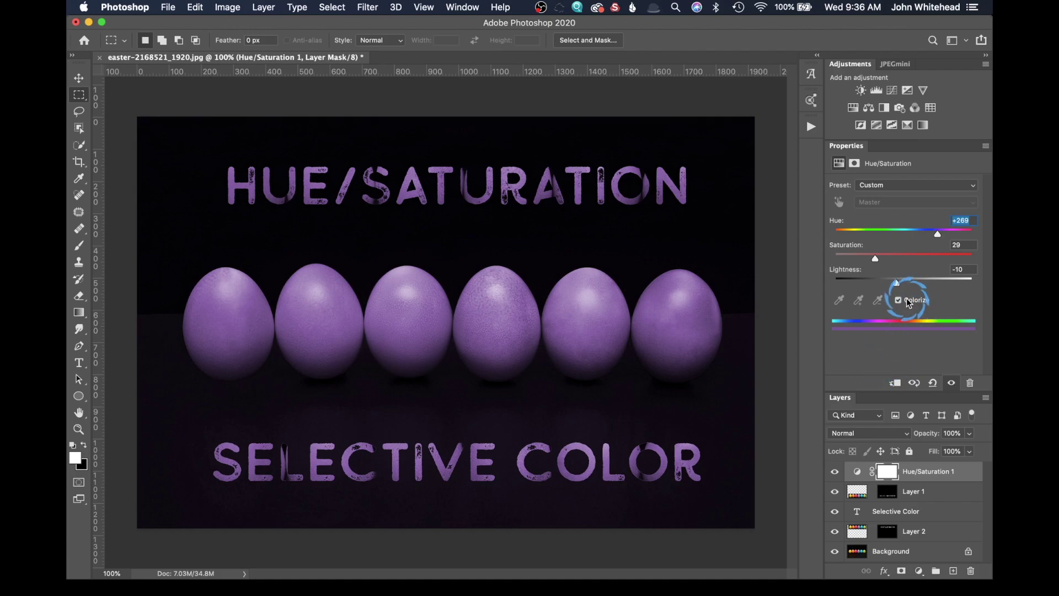
left_click(898, 300)
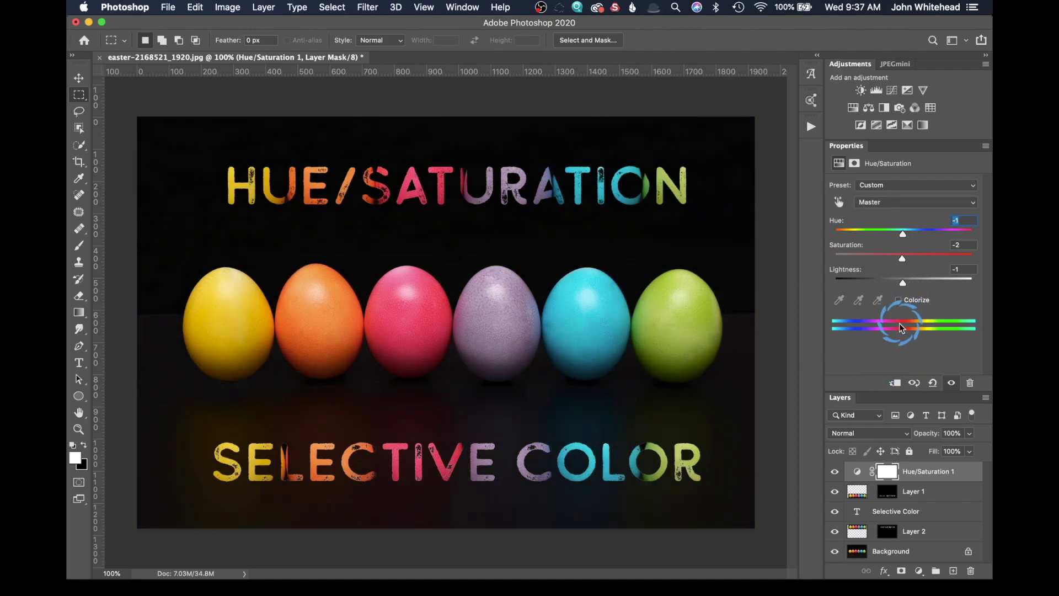
Narrow the Reds color range to 337°/353° and 11°\27°, and set the Reds hue to -18.
left_click(887, 202)
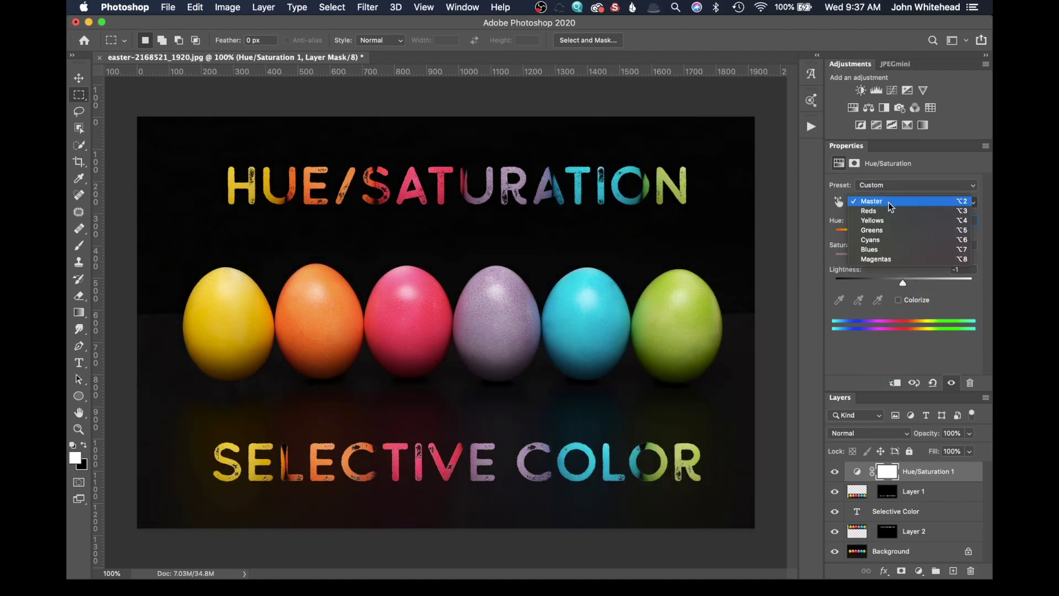
left_click(886, 210)
left_click(899, 326)
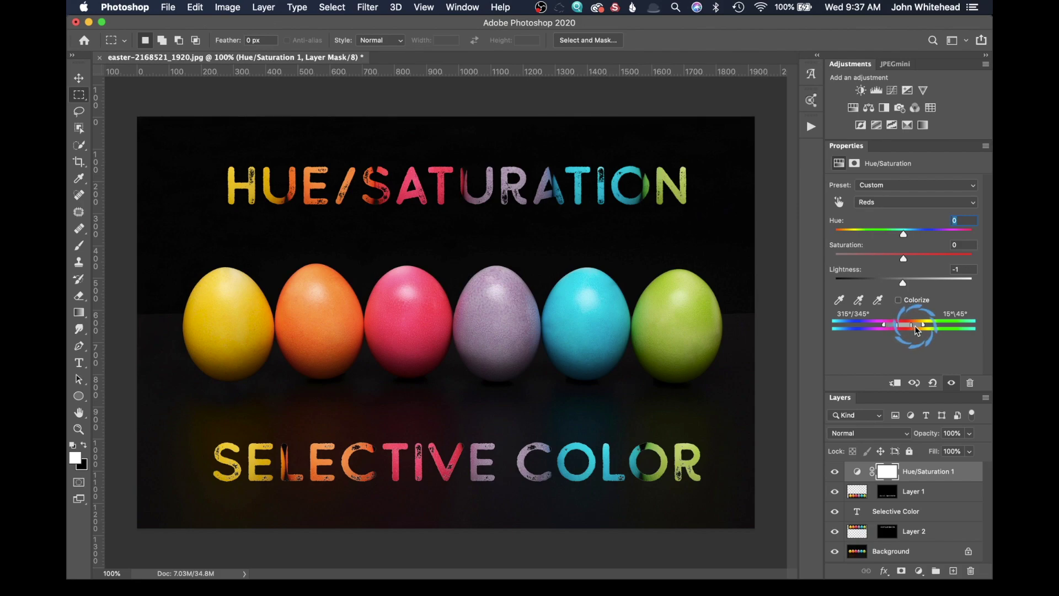
left_click_drag(919, 326, 884, 326)
left_click_drag(920, 330, 896, 326)
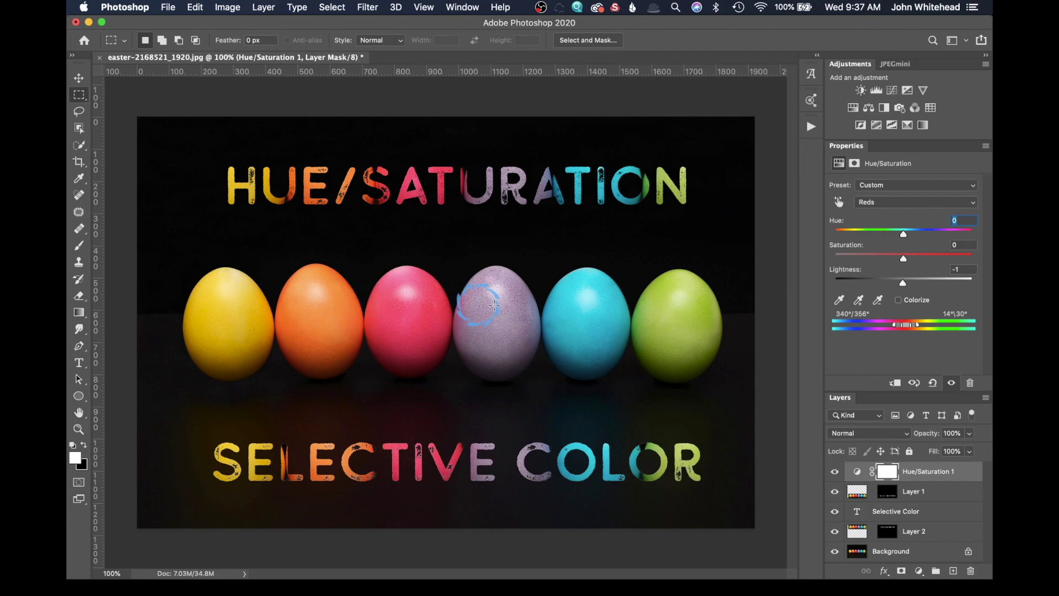
mouse_move(912, 235)
left_mouse_down()
mouse_move(922, 236)
mouse_move(892, 239)
left_mouse_up()
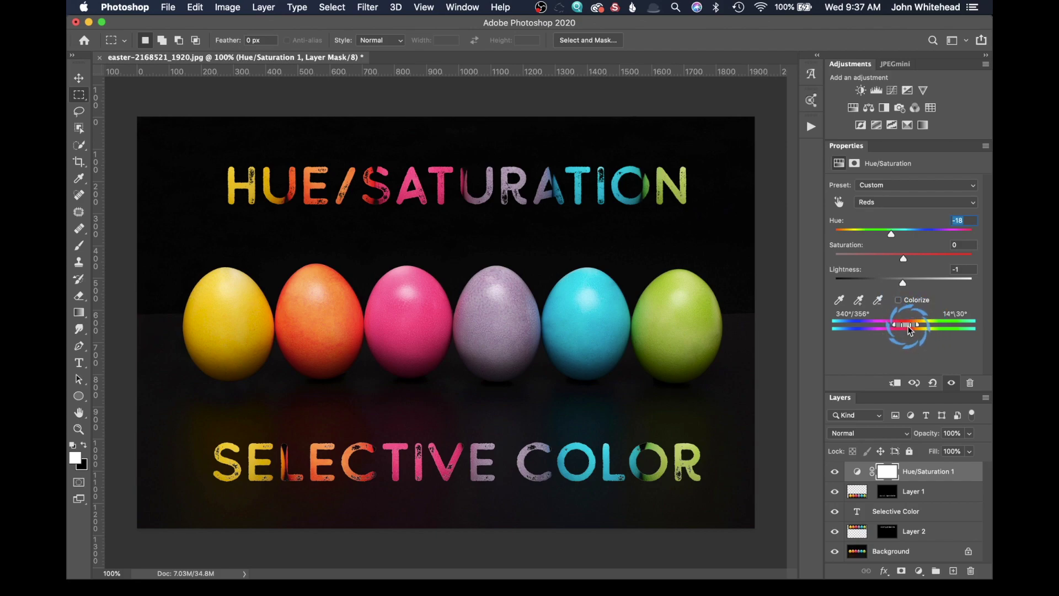
mouse_move(910, 330)
left_mouse_down()
mouse_move(865, 326)
mouse_move(905, 326)
mouse_move(894, 337)
mouse_move(908, 335)
left_mouse_up()
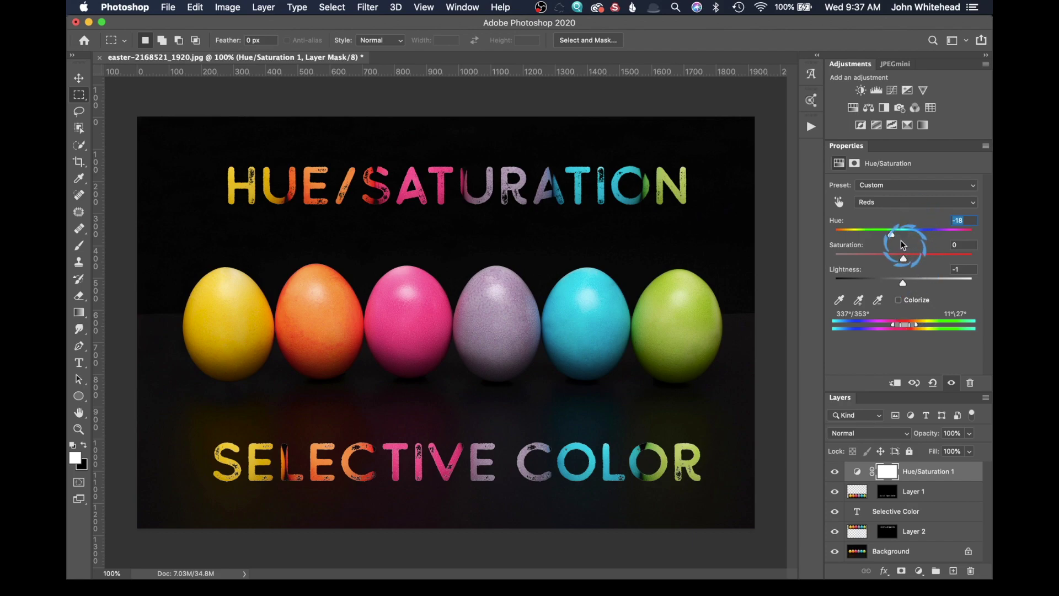
Switch the Hue/Saturation adjustment to the Blues range and hide that adjustment layer.
left_click(860, 202)
left_click(872, 239)
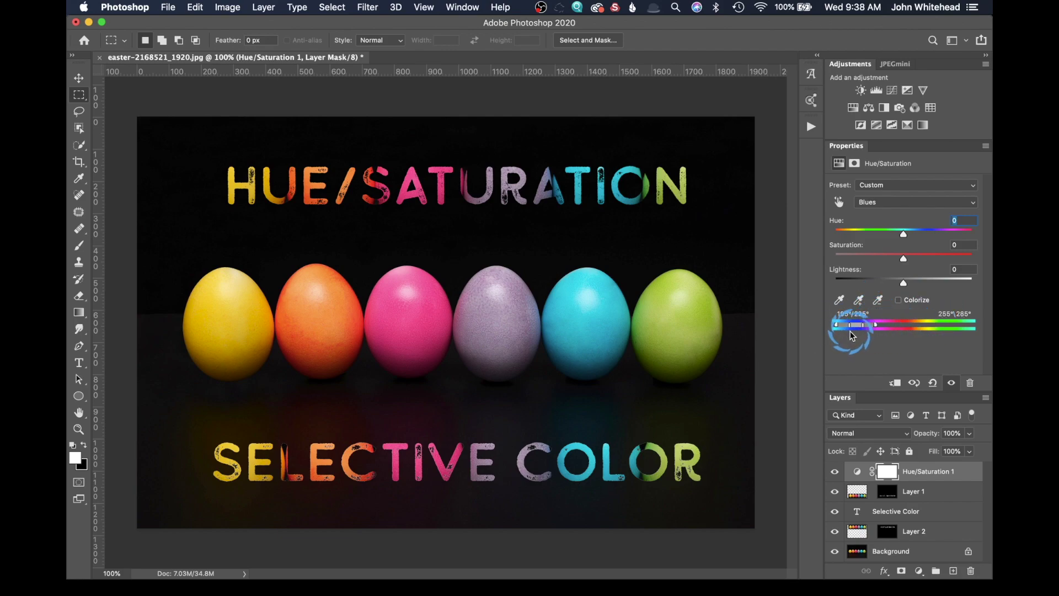
left_click(835, 471)
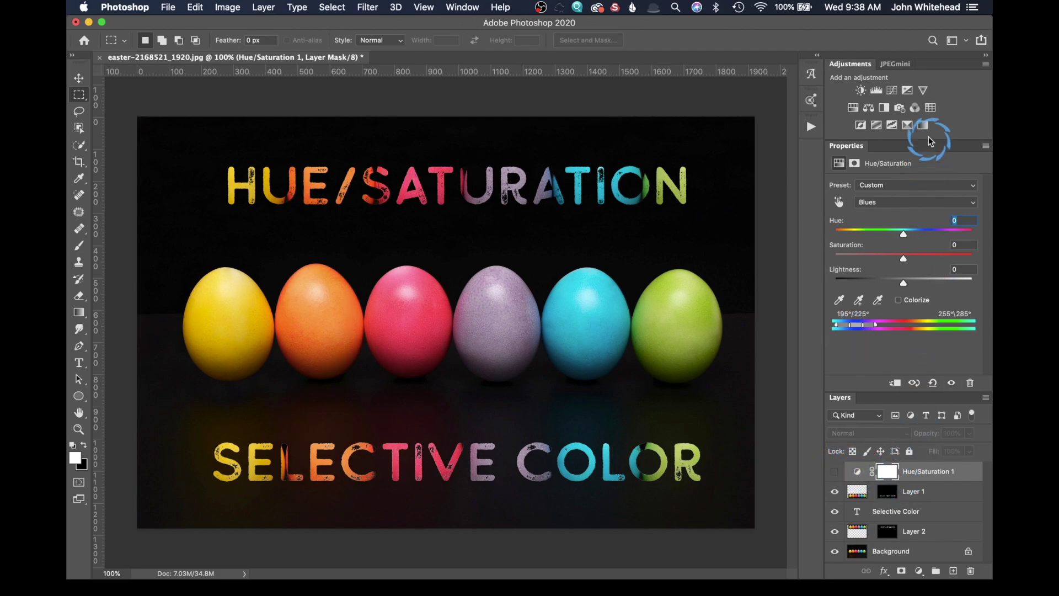
Add a Selective Color adjustment layer and set its Reds to cyan -1, magenta +6, yellow +7 and black +8.
left_click(907, 125)
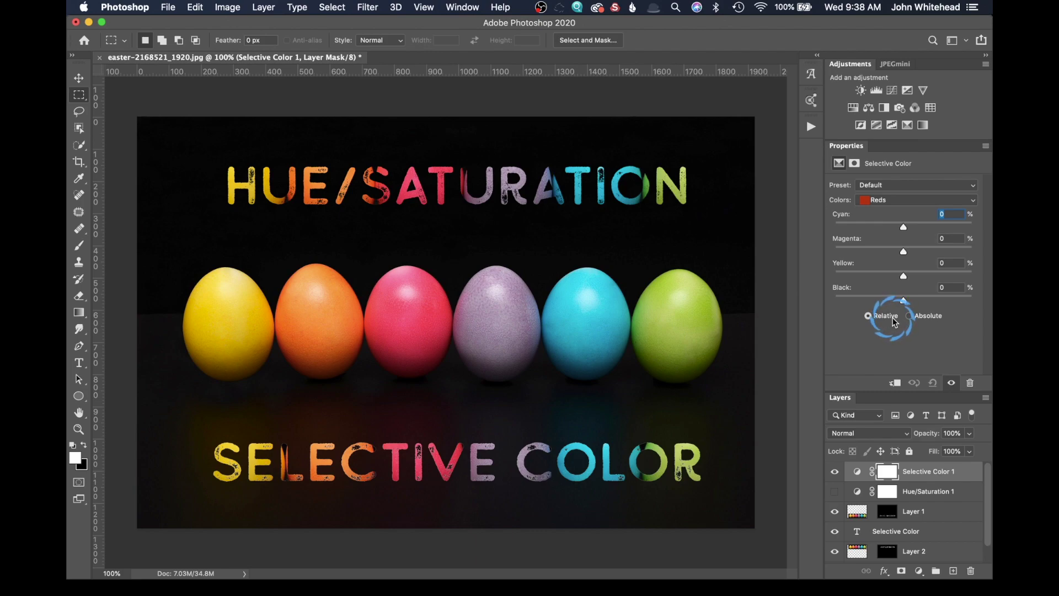
left_click(894, 199)
left_click(894, 200)
left_click_drag(894, 199, 893, 249)
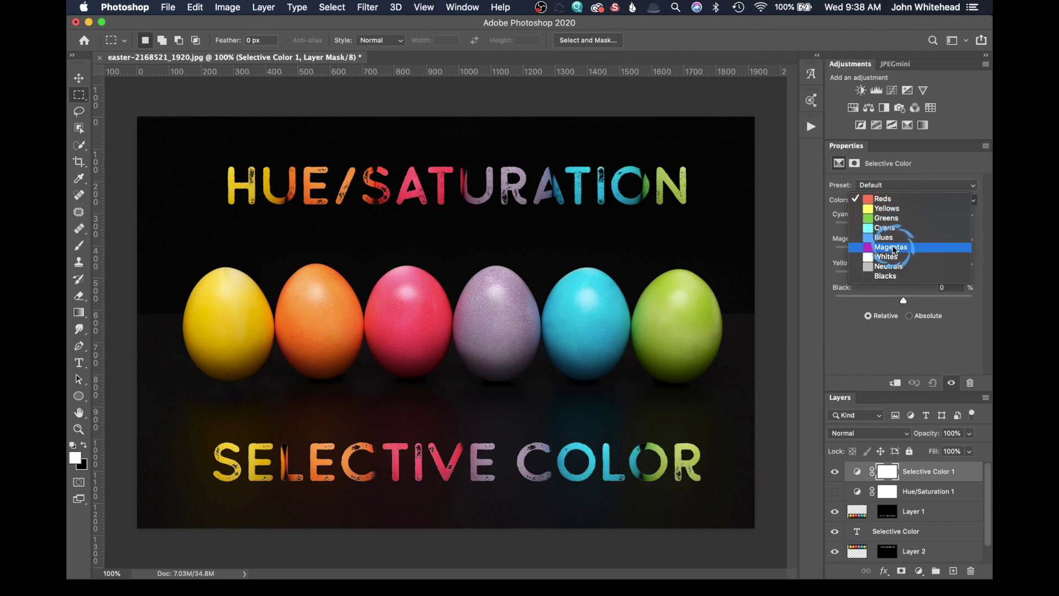
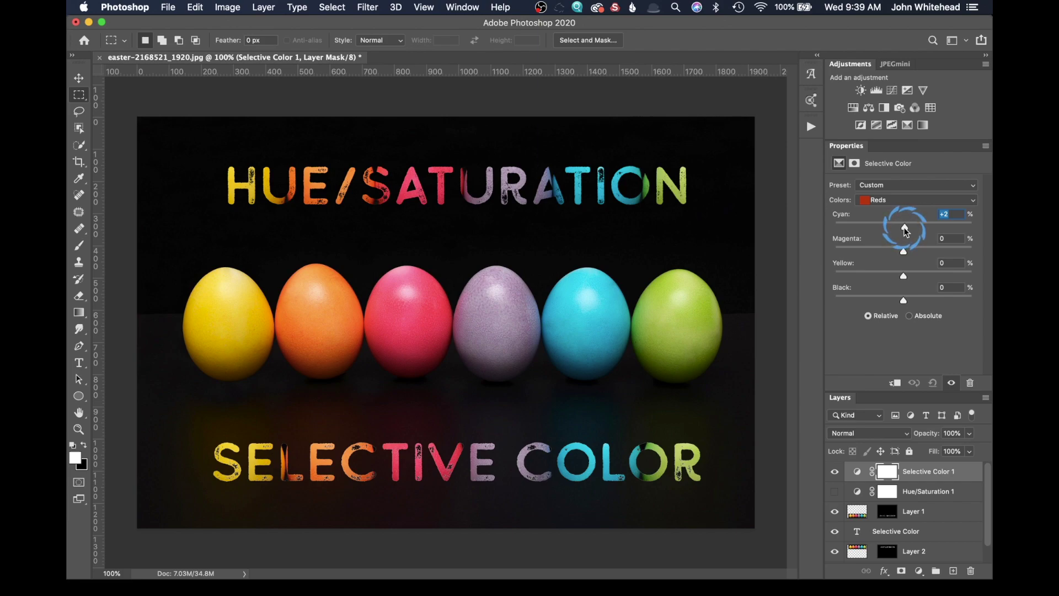
left_click_drag(905, 226, 907, 276)
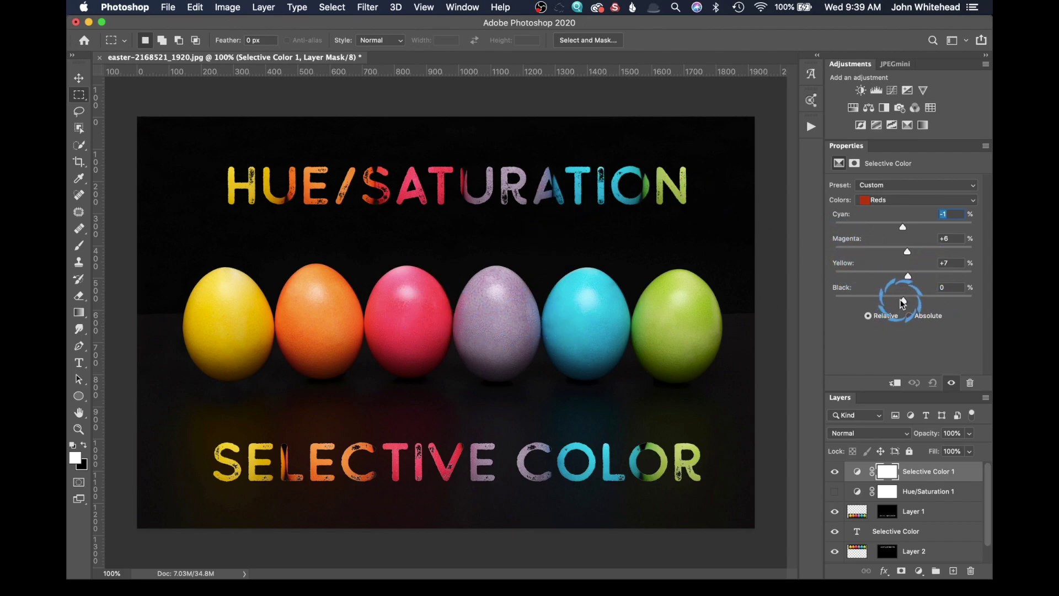
left_click_drag(902, 300, 887, 273)
Set the Yellows in the Selective Color adjustment to cyan +7, magenta -2 and yellow +1.
left_click(908, 201)
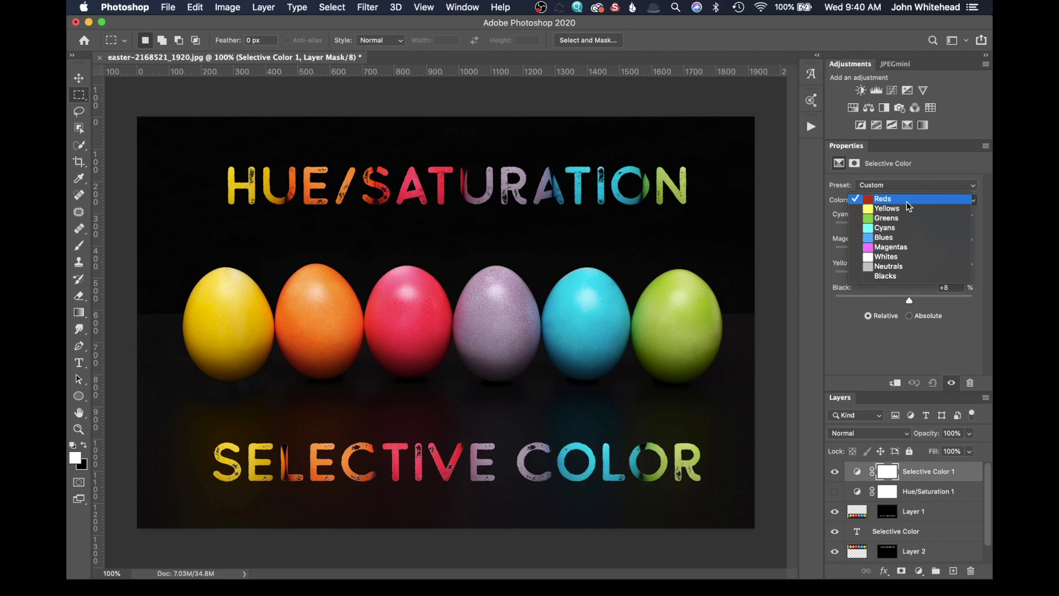
left_click(908, 208)
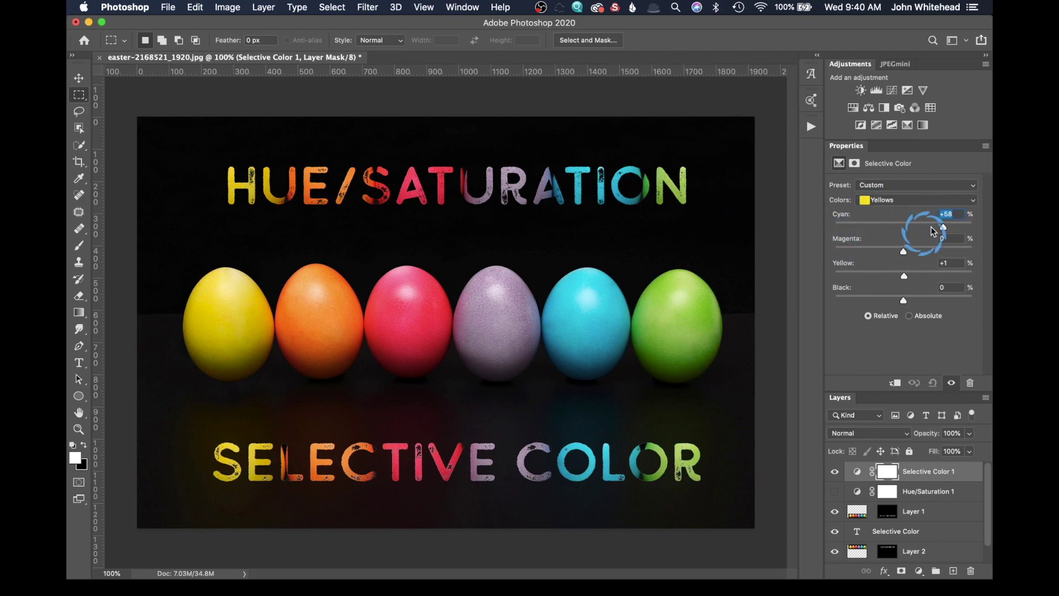
left_click_drag(943, 225, 851, 236)
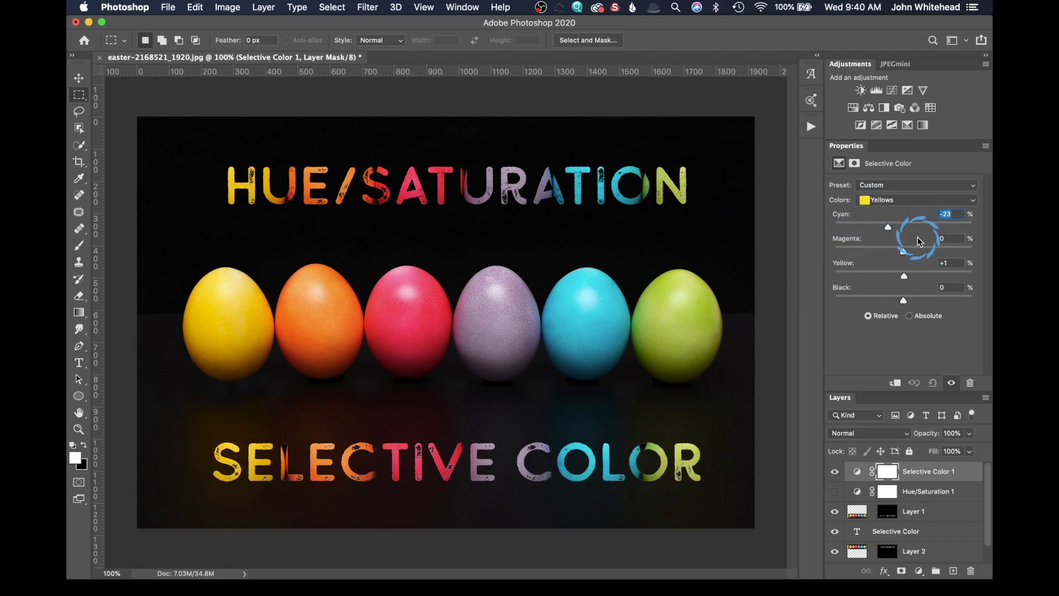
left_click_drag(917, 236, 908, 277)
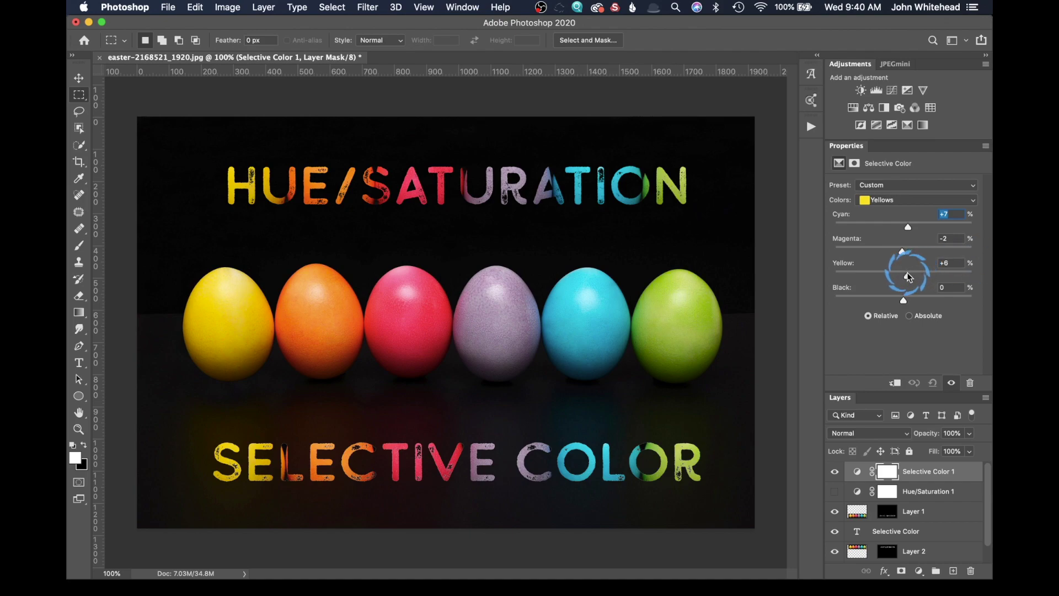
left_click(883, 242)
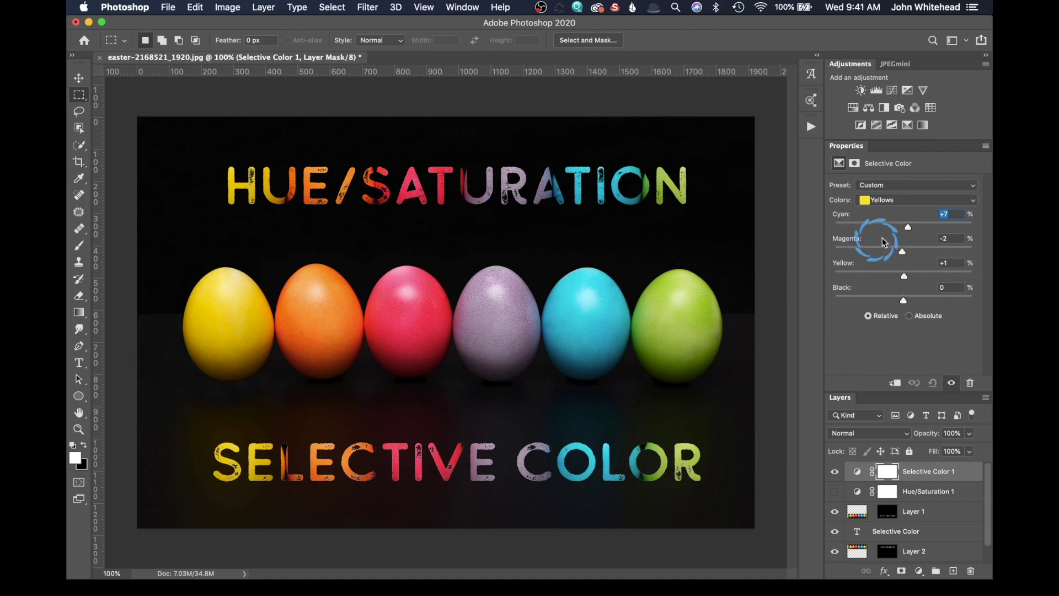
left_click(894, 243)
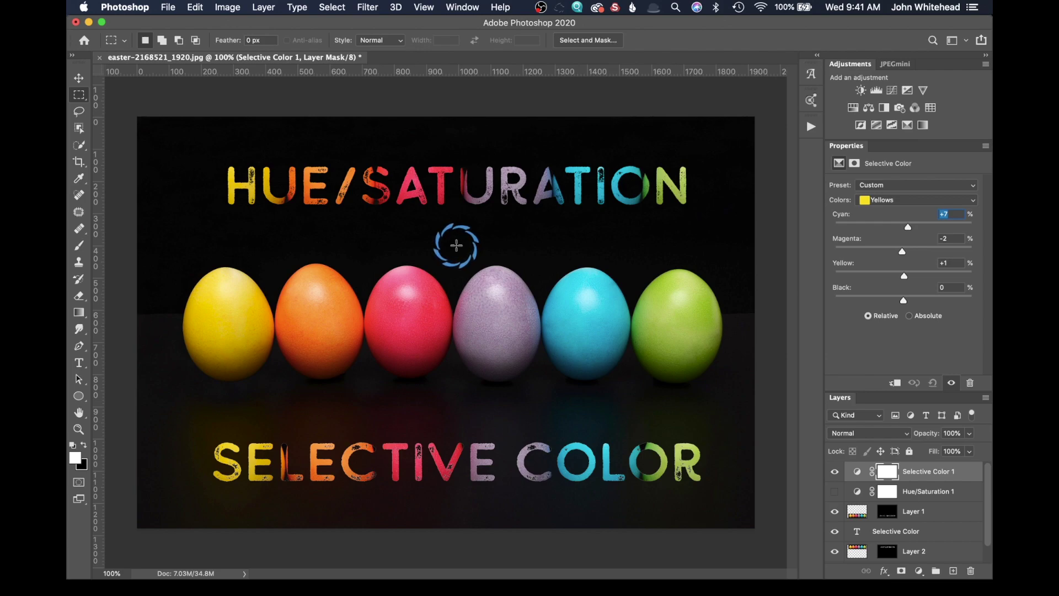
Set the Blacks in the Selective Color adjustment to cyan -29, magenta -37 and black +8.
left_click(886, 199)
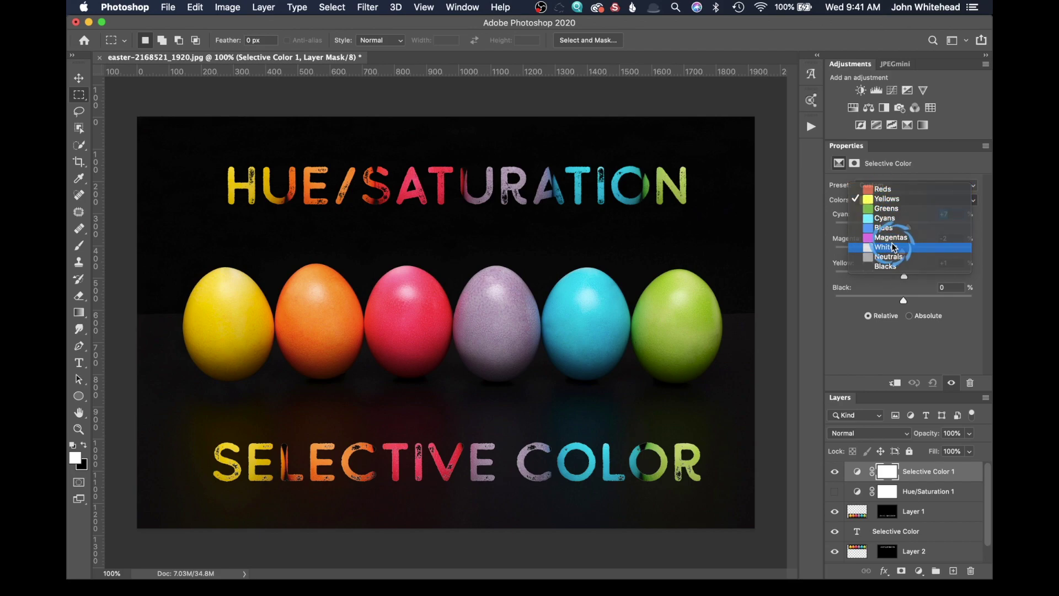
left_click(894, 247)
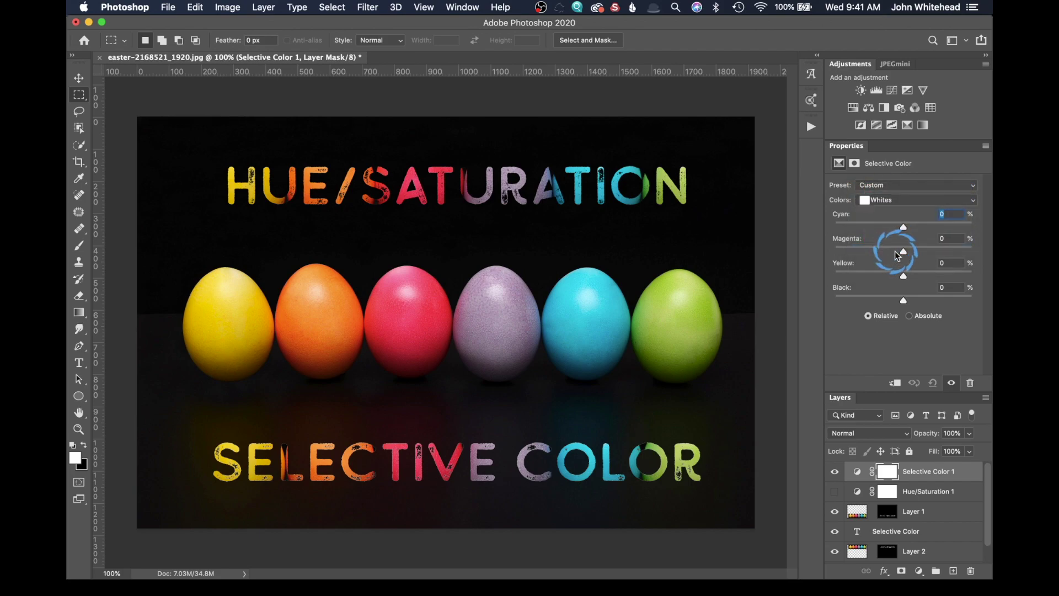
left_click(908, 203)
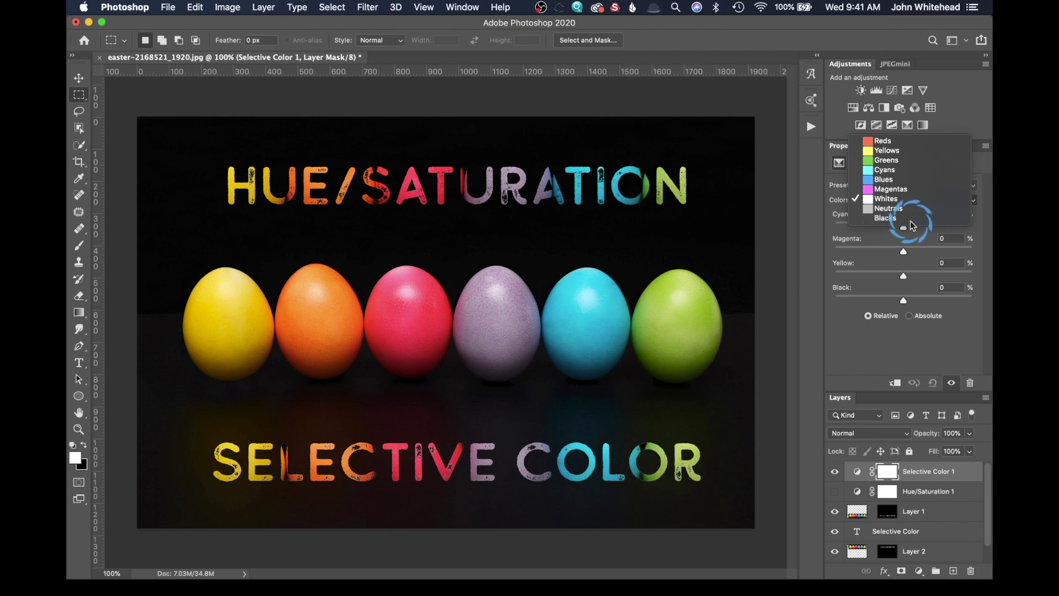
left_click(910, 220)
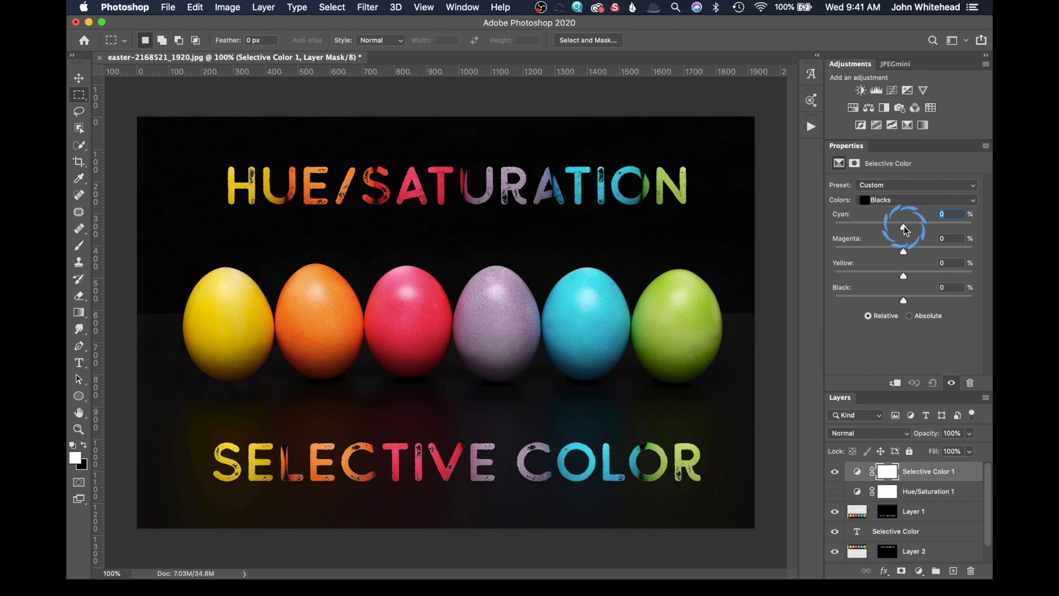
mouse_move(903, 227)
left_mouse_down()
mouse_move(832, 233)
mouse_move(972, 227)
mouse_move(811, 244)
mouse_move(880, 248)
mouse_move(905, 237)
mouse_move(904, 263)
mouse_move(878, 254)
mouse_move(874, 231)
mouse_move(884, 235)
left_mouse_up()
left_click(903, 232)
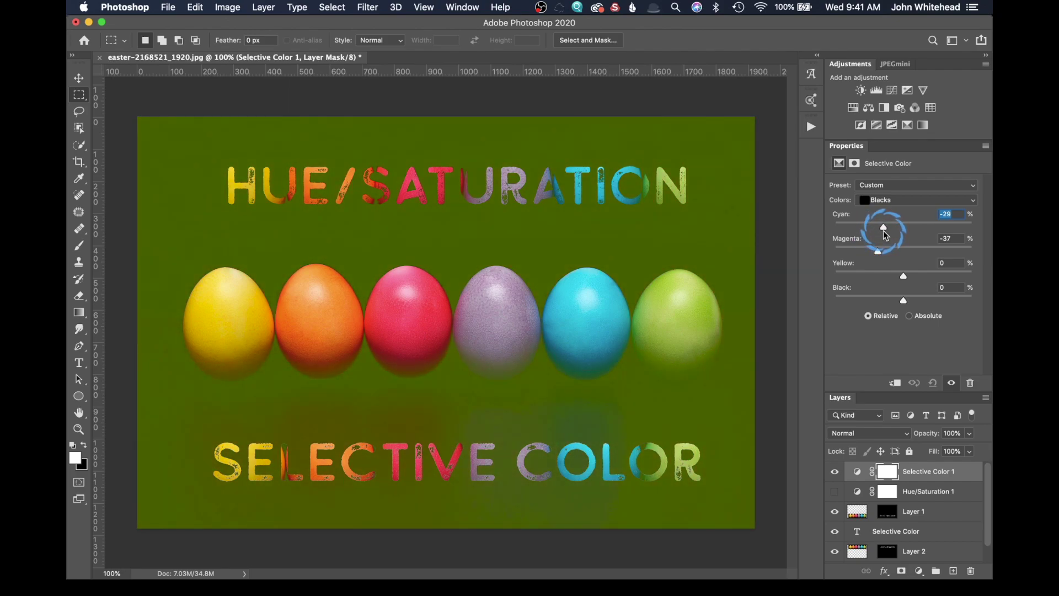
left_click(651, 219)
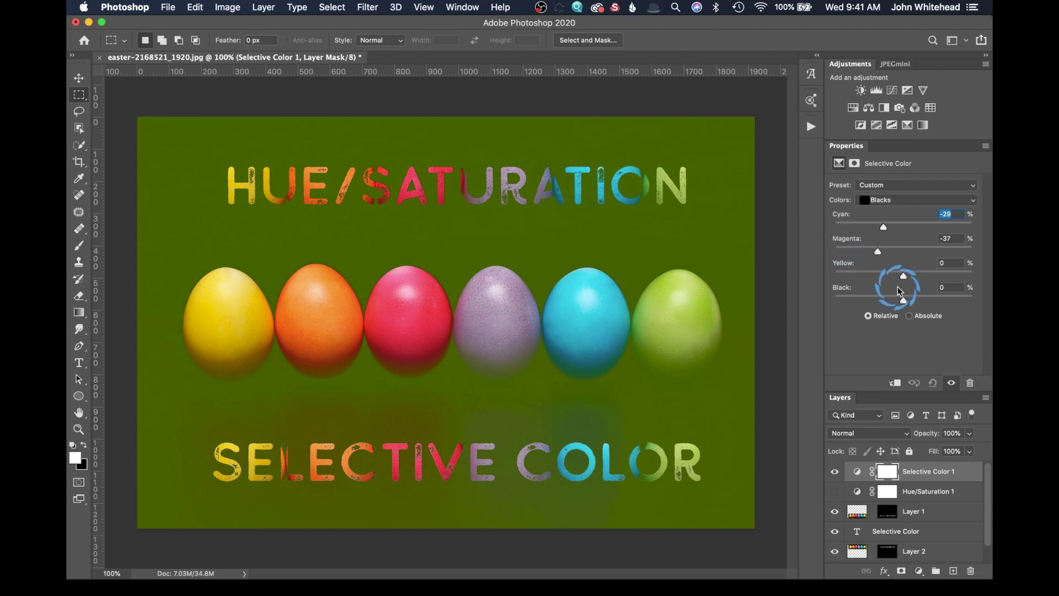
mouse_move(903, 301)
left_mouse_down()
mouse_move(867, 311)
mouse_move(965, 283)
mouse_move(910, 302)
mouse_move(990, 289)
mouse_move(912, 300)
mouse_move(909, 312)
left_mouse_up()
Set the Whites cyan to -54 in the Selective Color adjustment and hide that adjustment layer.
left_click(902, 200)
left_click(903, 205)
left_click(903, 205)
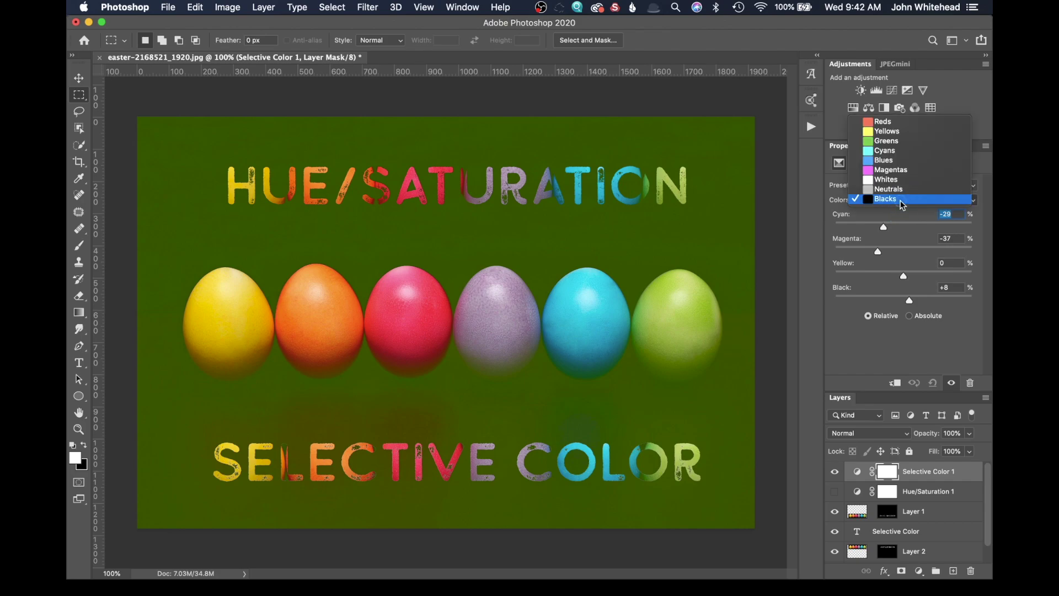
left_click(893, 204)
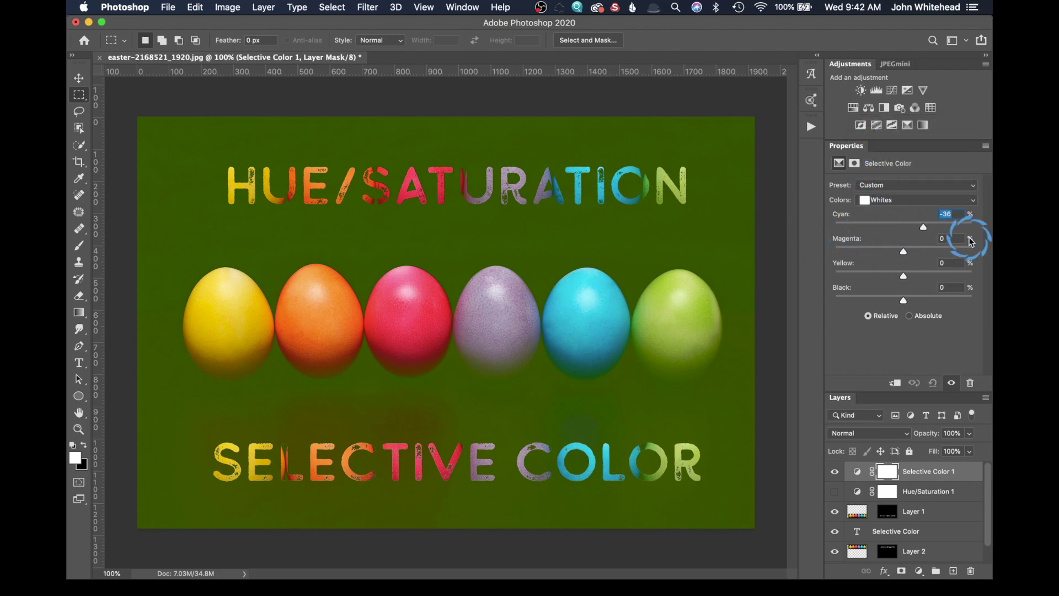
left_click_drag(835, 226, 866, 227)
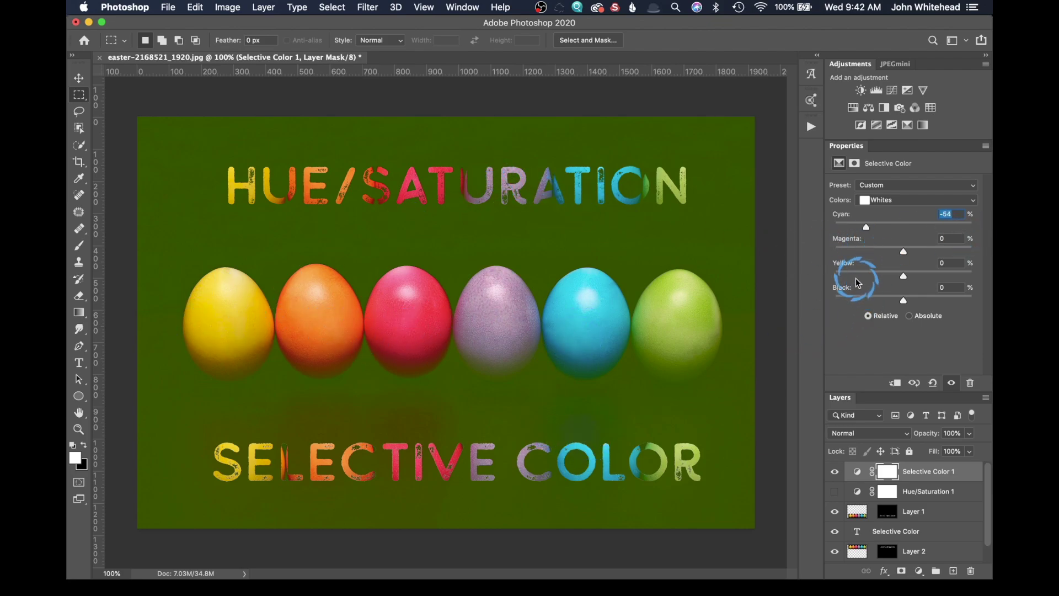
left_click(836, 472)
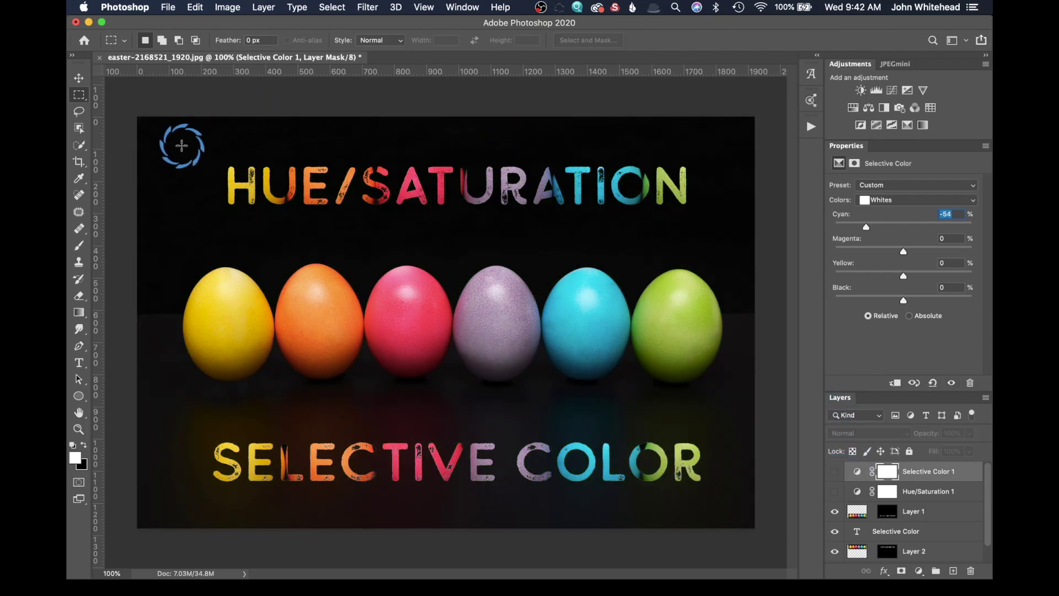